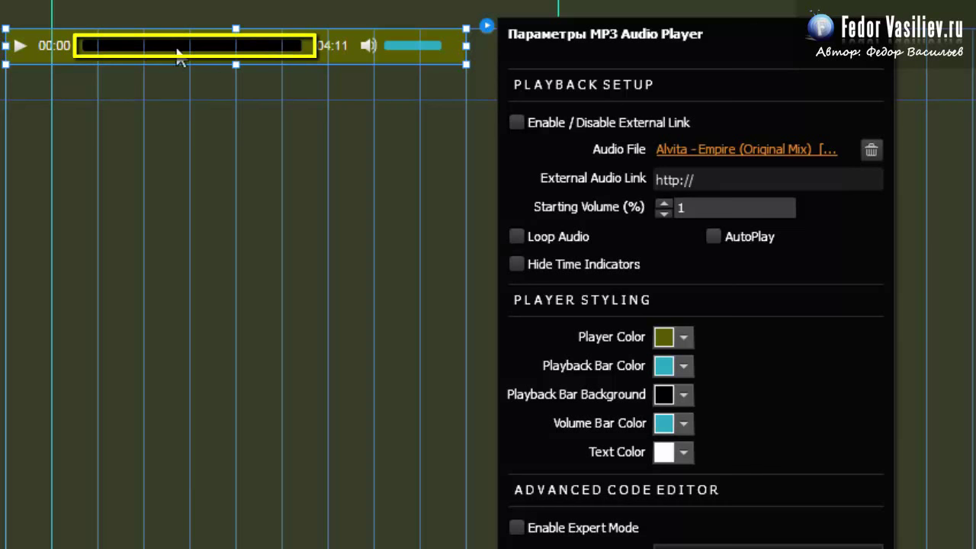
Step: Set the Playback Bar Color to pure green (0, 255, 0) and the Playback Bar Background to a very dark green
click(665, 365)
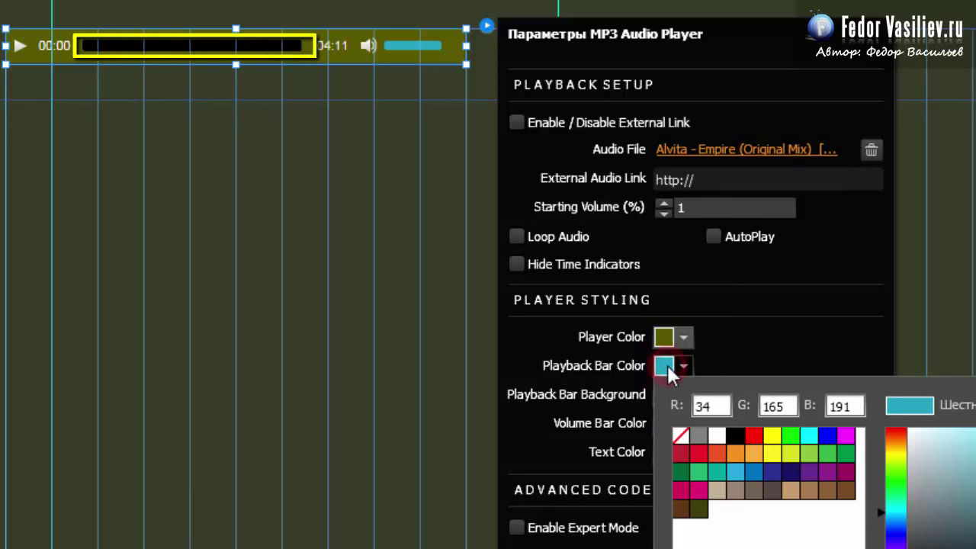
click(793, 438)
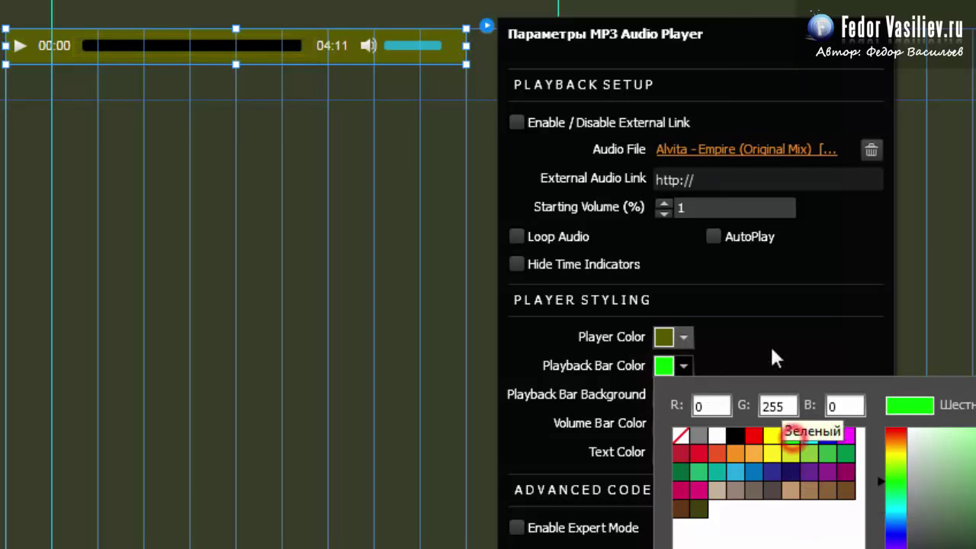
click(772, 347)
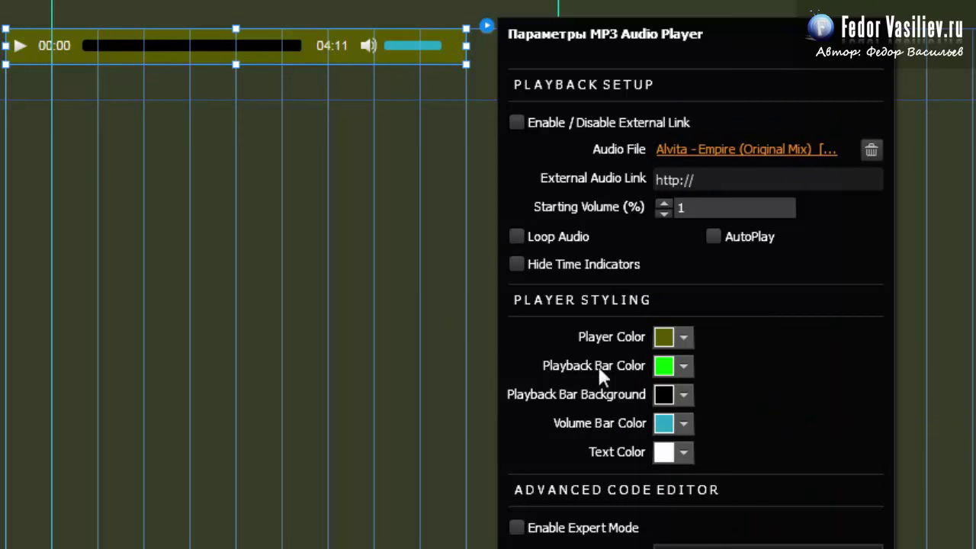
click(664, 395)
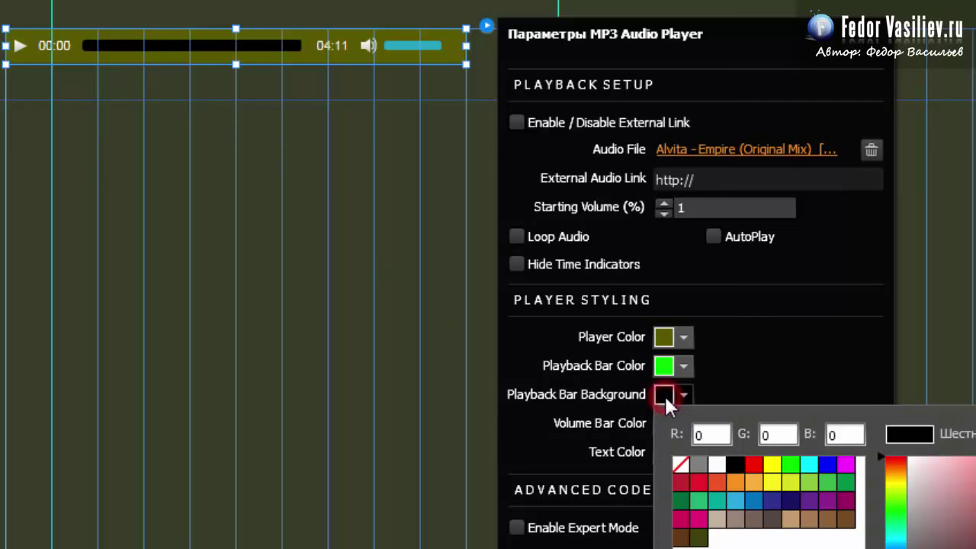
click(791, 462)
drag(974, 488, 975, 548)
click(808, 388)
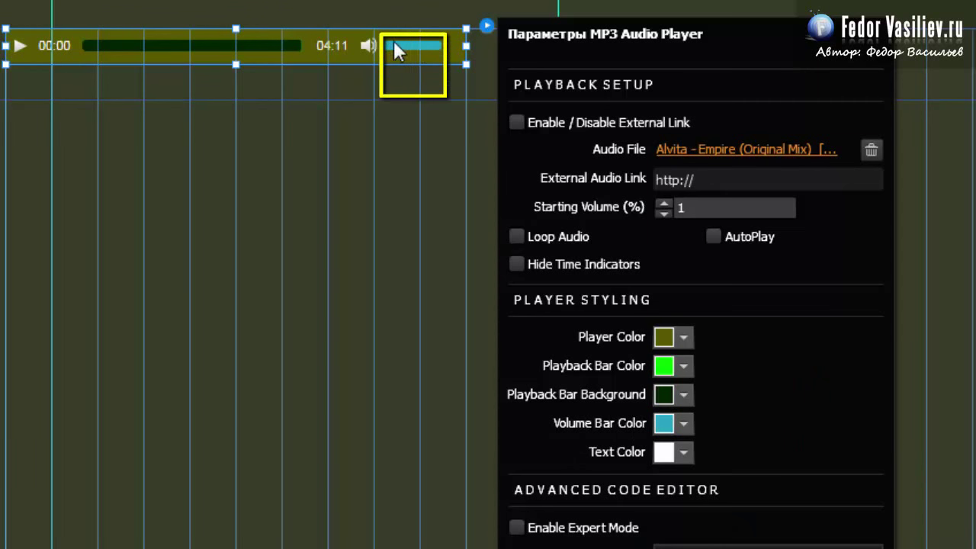
Step: Set the Volume Bar Color to pure green and the Text Color to a dark green (17, 33, 17)
click(661, 426)
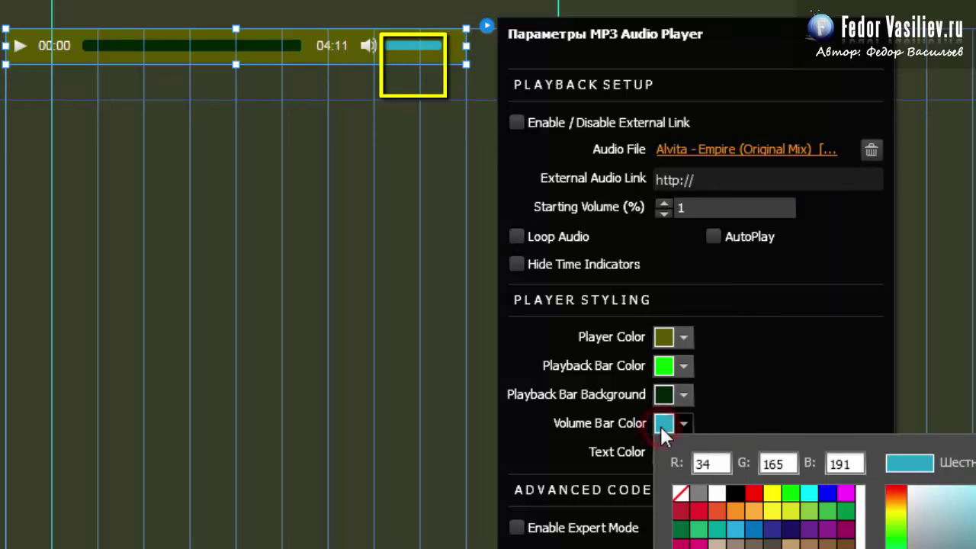
click(790, 494)
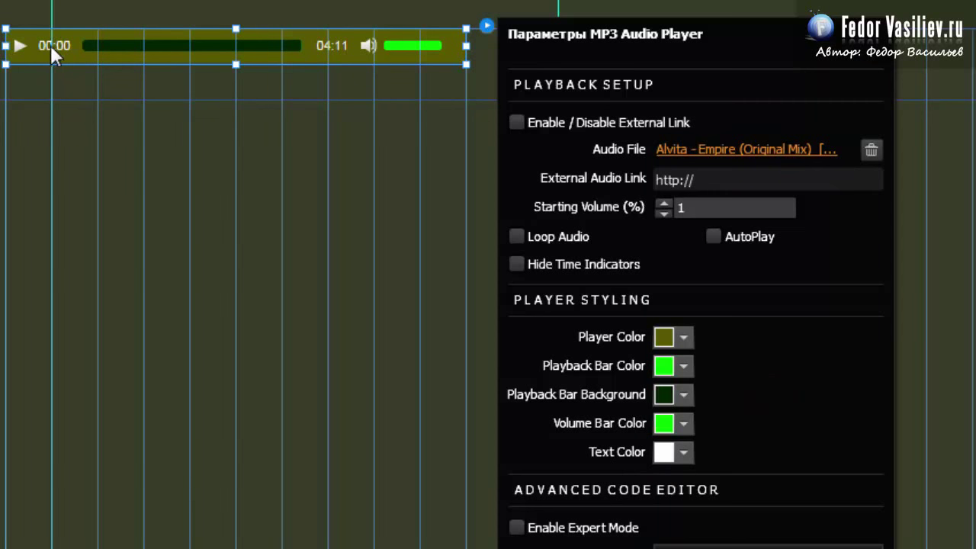
click(664, 452)
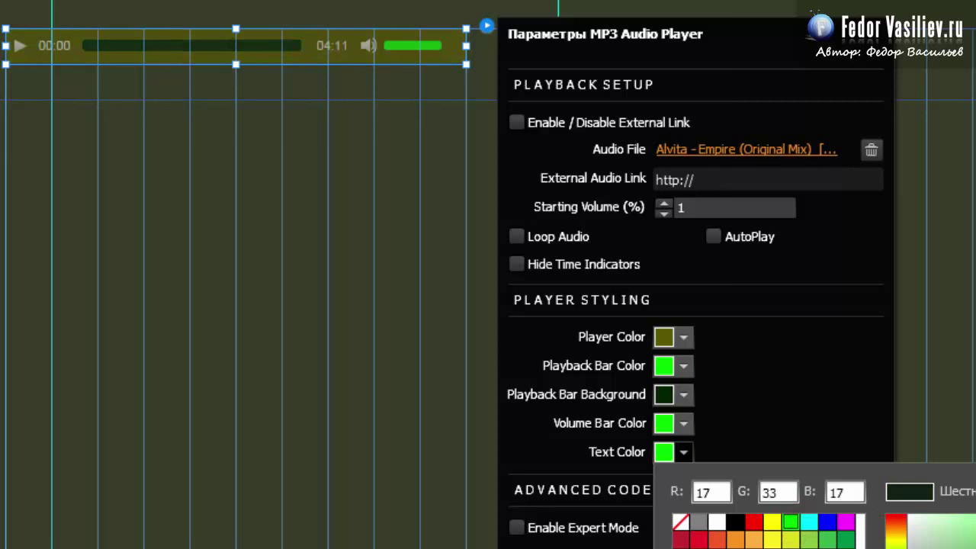
click(825, 424)
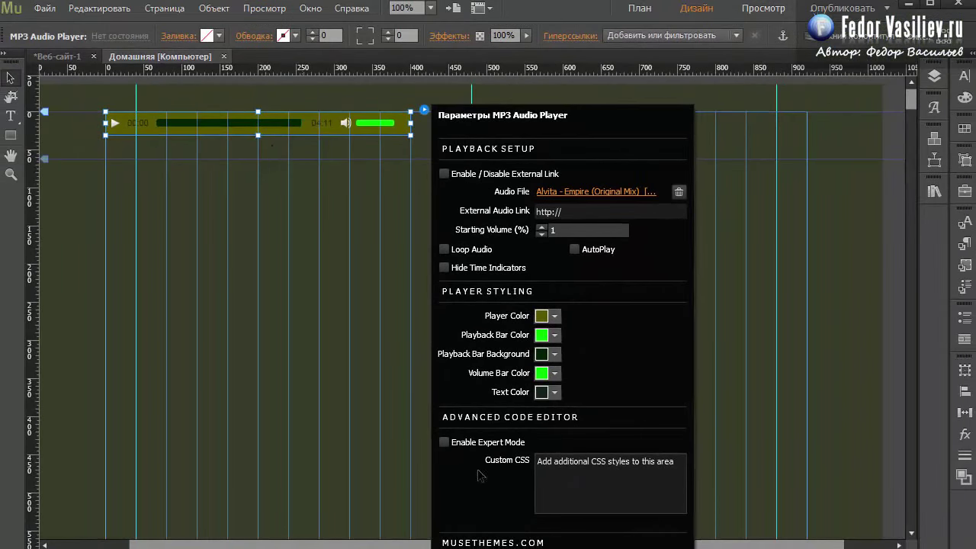
Step: Move the audio player down to the middle of the page and preview the page in the browser
click(267, 137)
drag(268, 129, 499, 314)
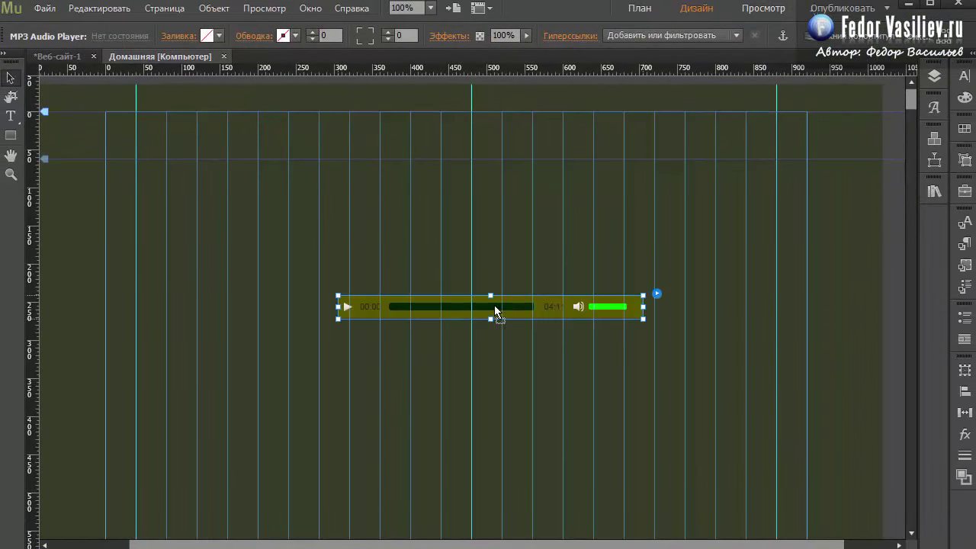
click(44, 8)
click(195, 370)
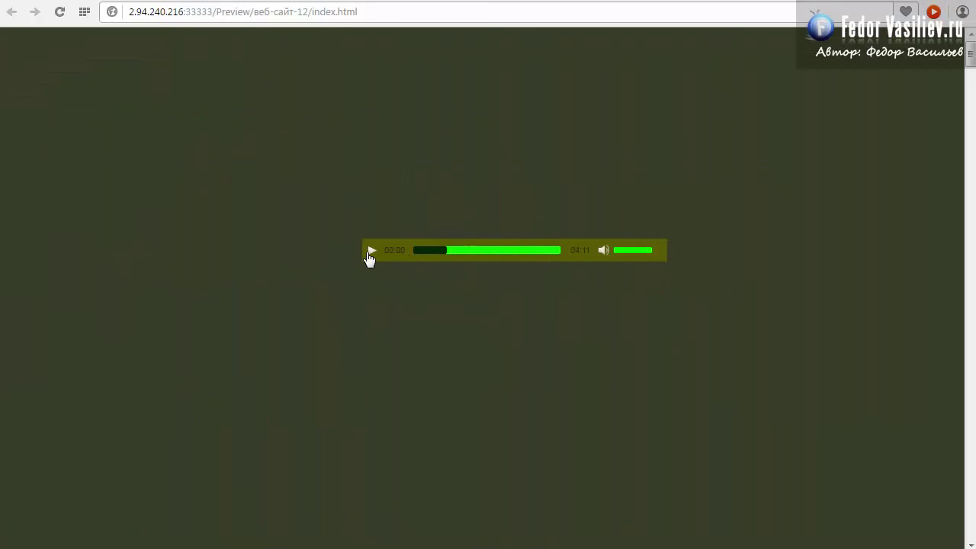
Step: Test the player's playback and seeking in the browser preview, then switch back to Adobe Muse
click(371, 252)
click(371, 252)
click(486, 252)
key(alt+Tab)
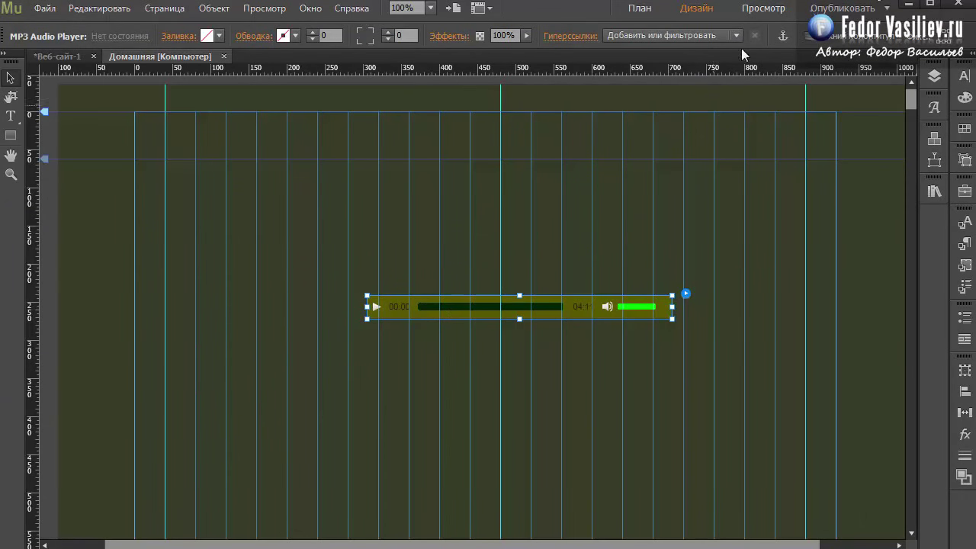
Step: Preview the page inside Muse and test the player by playing the track, jumping ahead several times and pausing it
click(765, 9)
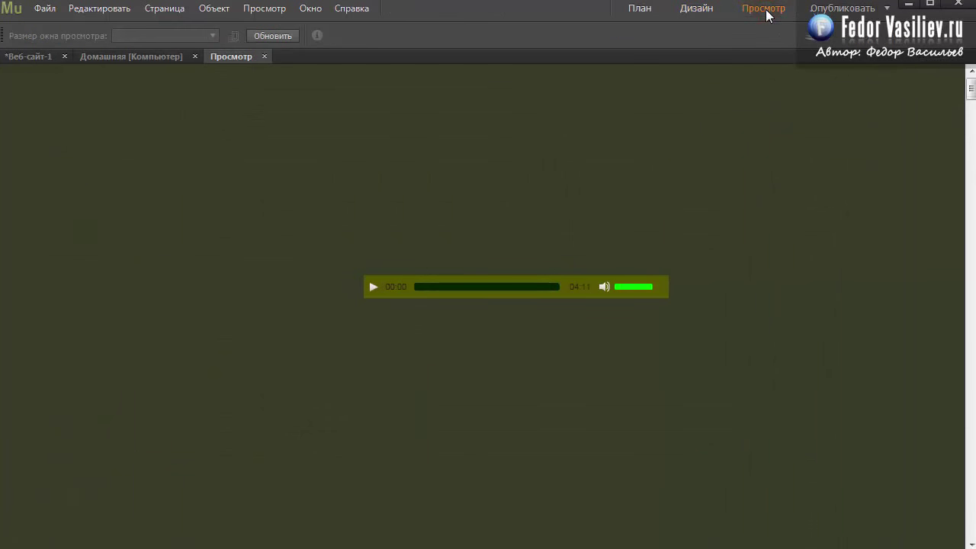
click(373, 287)
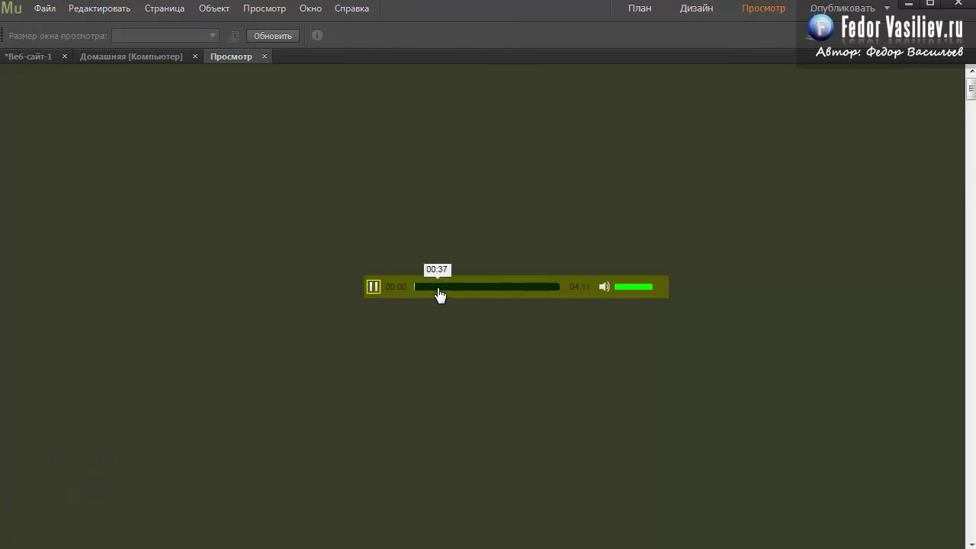
click(480, 288)
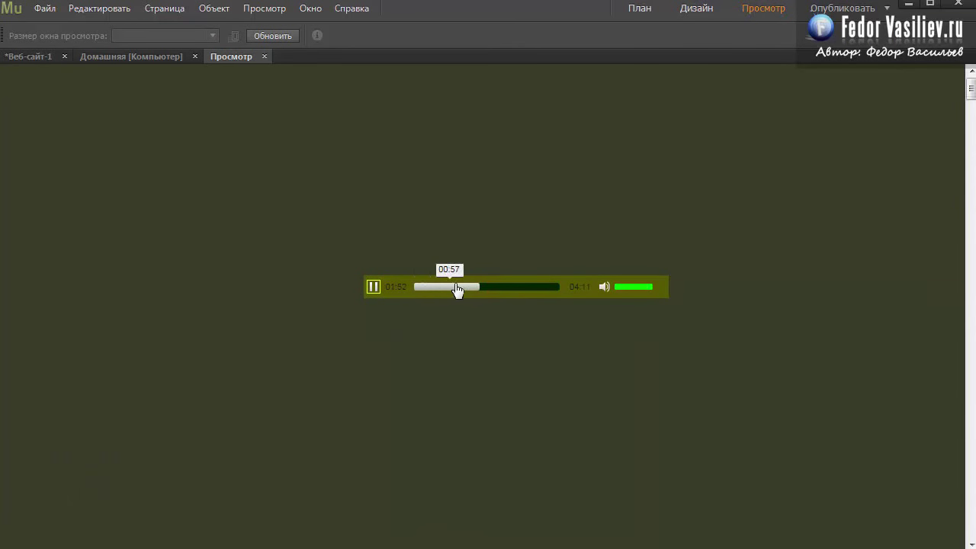
click(503, 287)
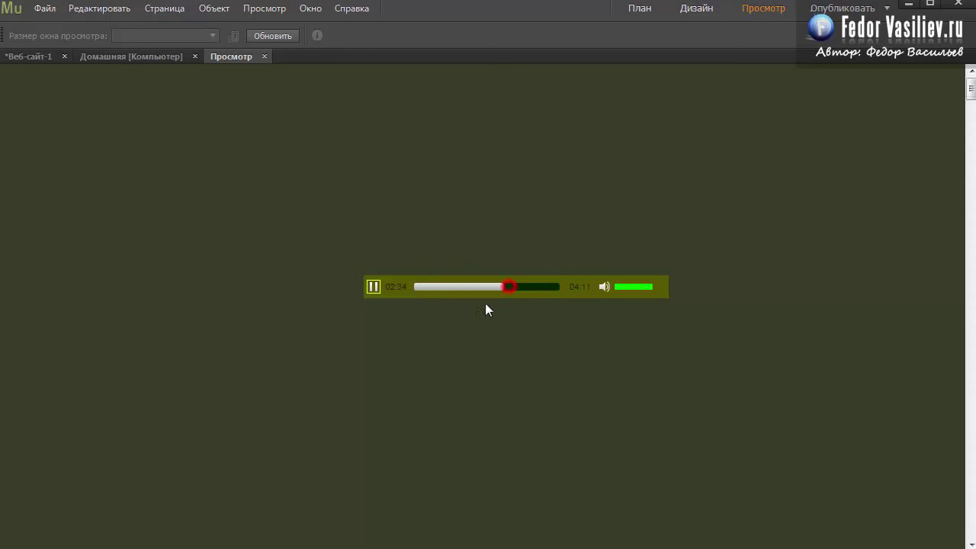
click(522, 289)
click(544, 288)
click(374, 289)
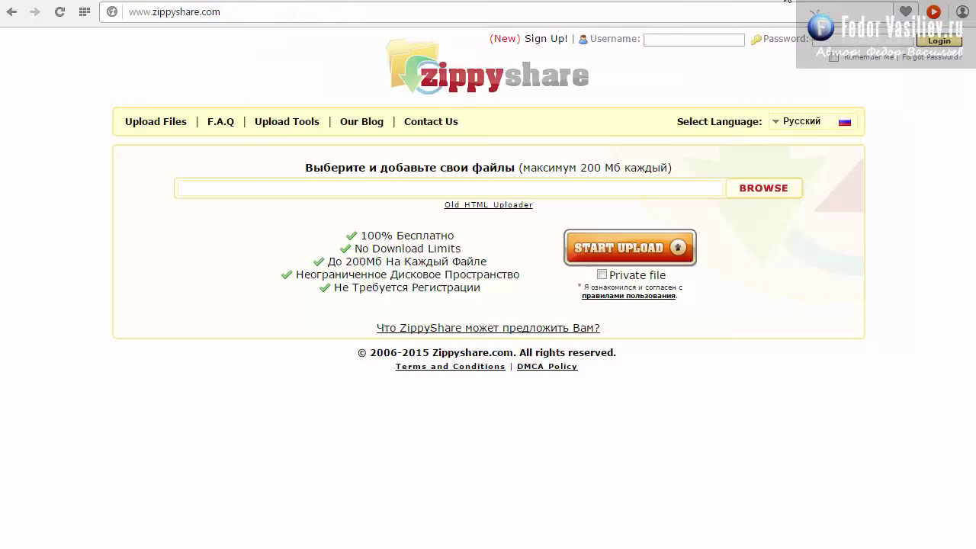
click(215, 13)
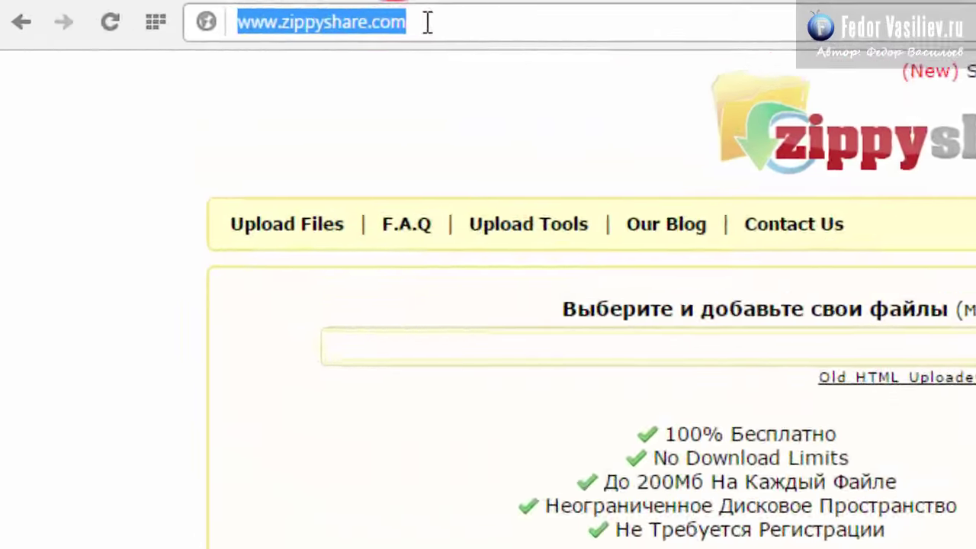
click(683, 35)
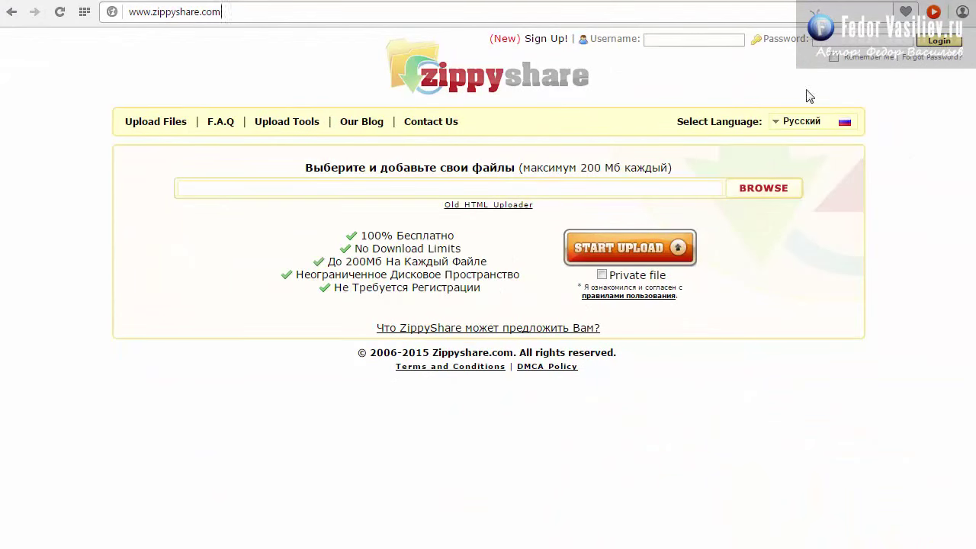
click(793, 121)
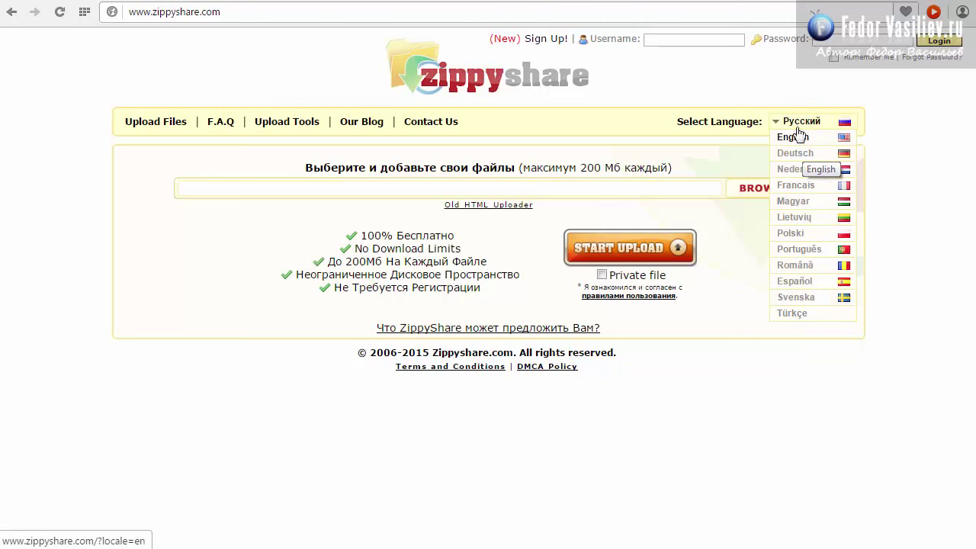
click(797, 72)
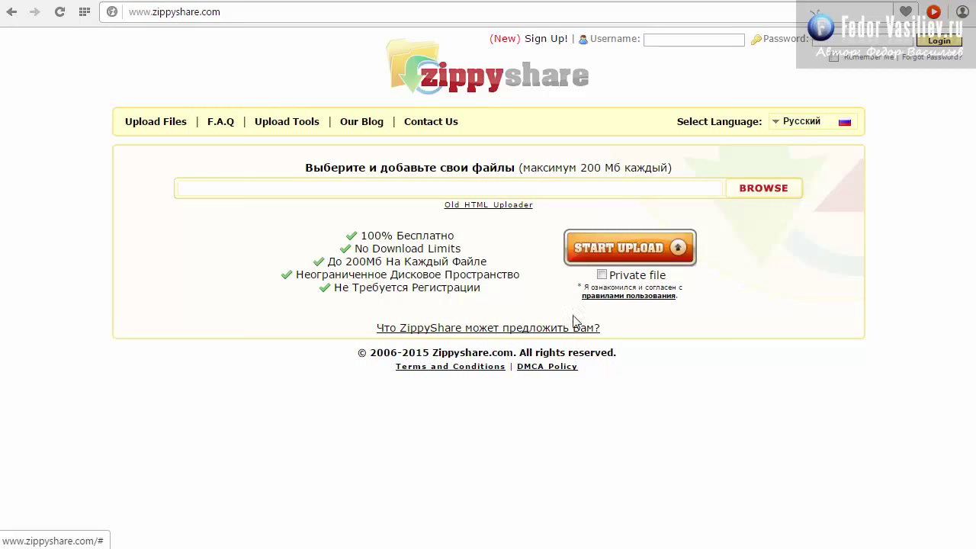
Step: Upload "2Faded - Make You Jump (Original Mix) [djvkontakte.ru].mp3" to Zippyshare as a private file
click(602, 274)
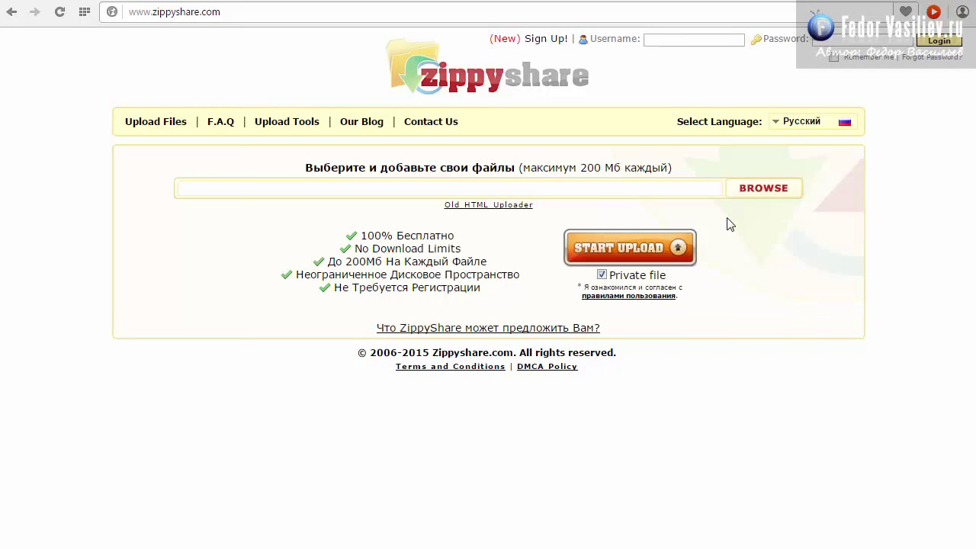
click(755, 188)
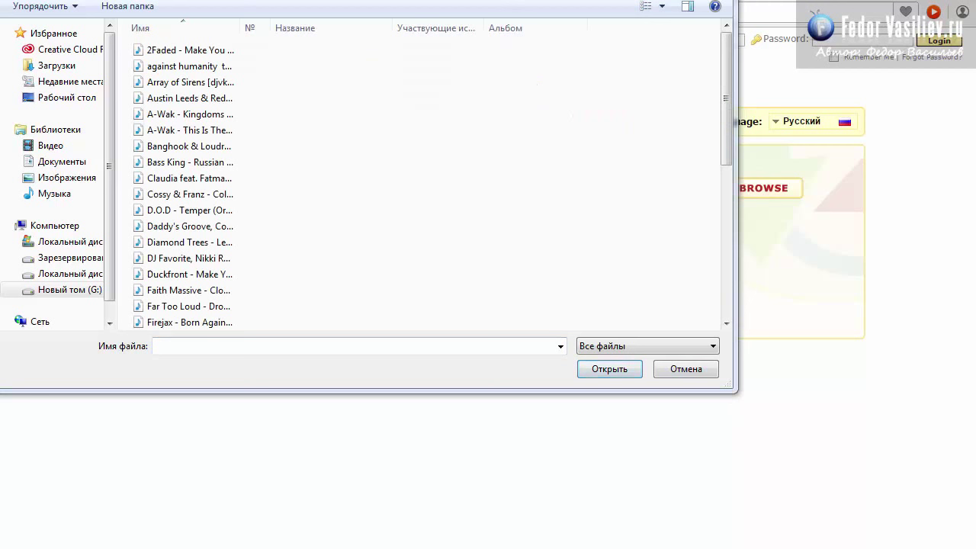
click(158, 47)
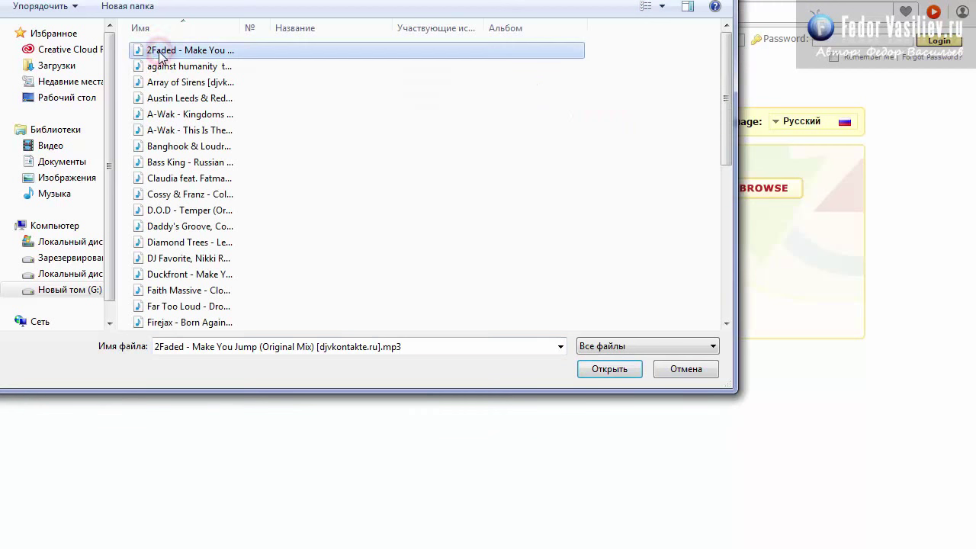
click(599, 370)
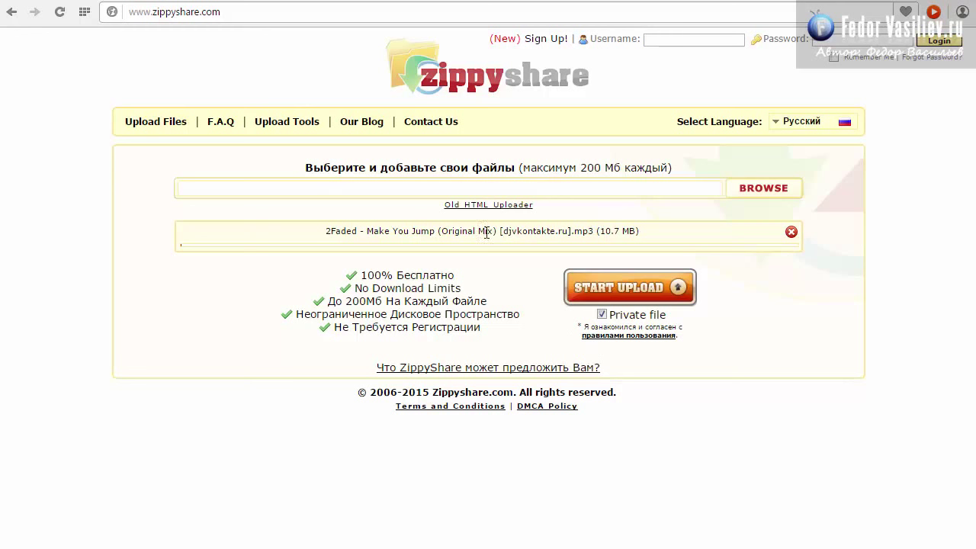
click(590, 285)
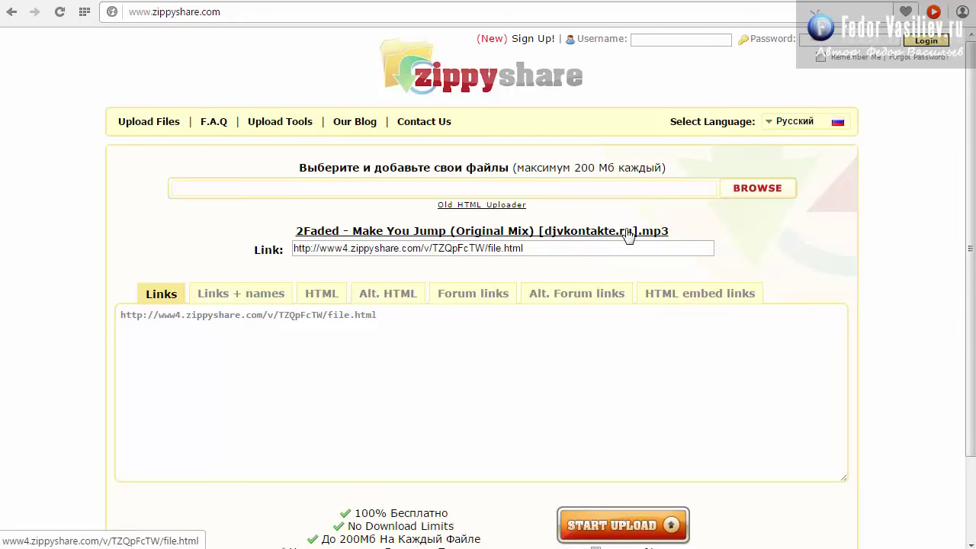
Step: Open the uploaded track's page and its embed player settings
click(346, 231)
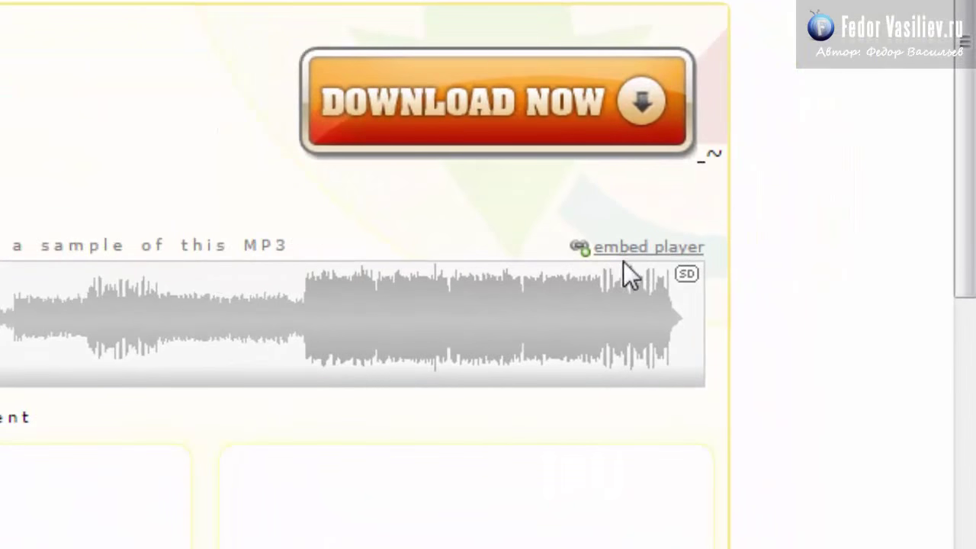
click(644, 248)
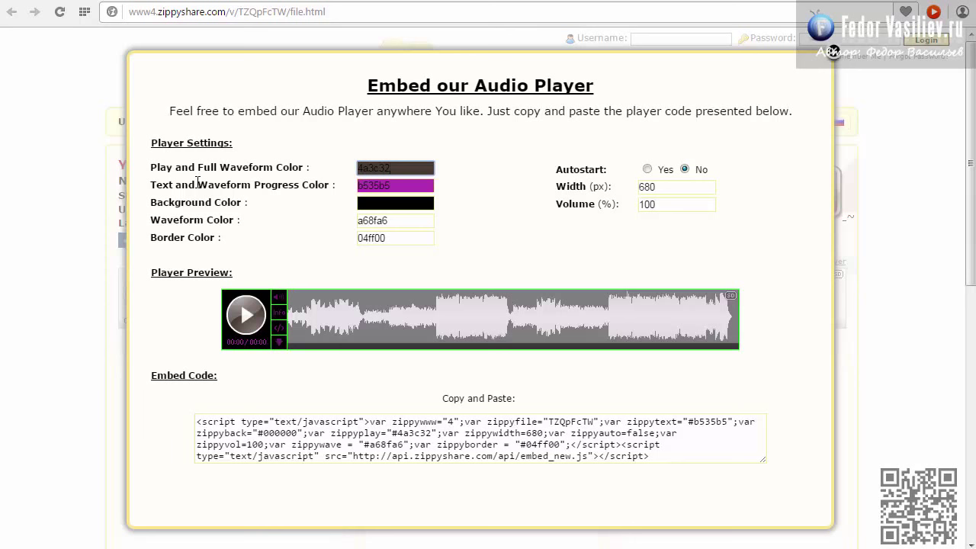
Step: Set the embed player's Play and Full Waveform Color to bright blue, 1b42f2
click(387, 169)
click(453, 153)
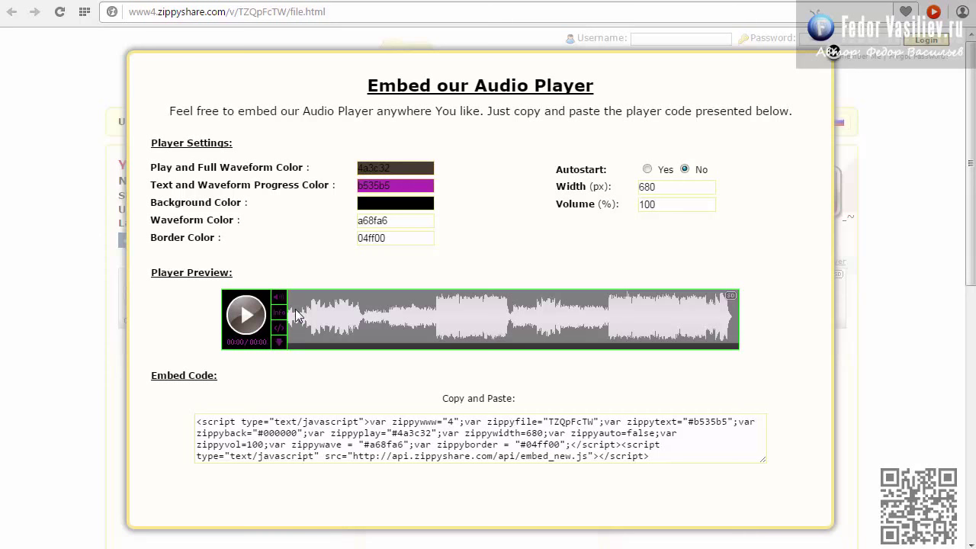
click(387, 167)
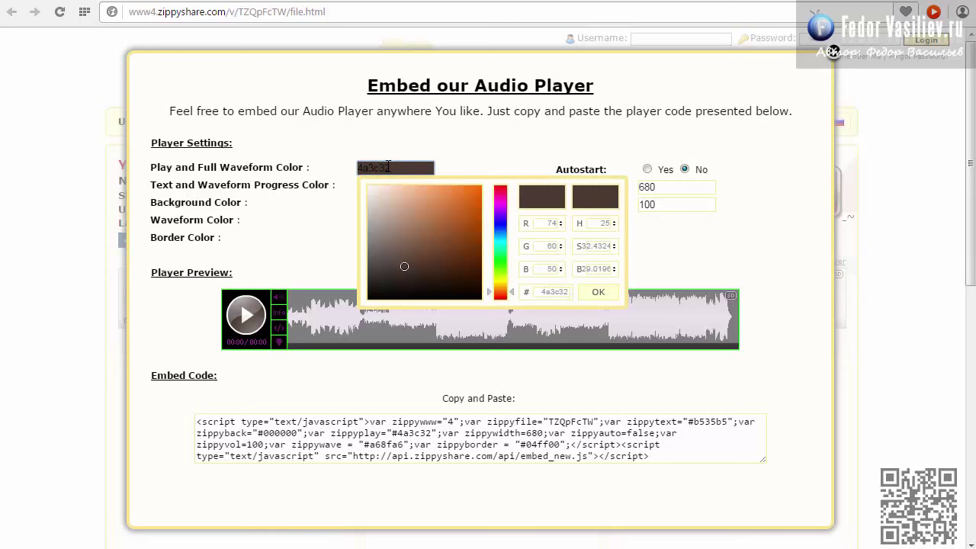
click(500, 226)
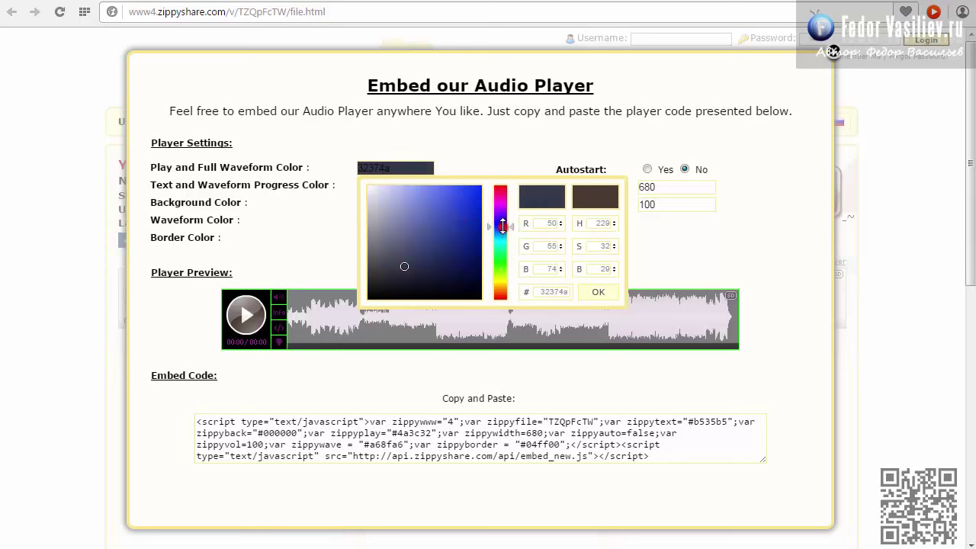
click(458, 211)
click(466, 191)
click(468, 158)
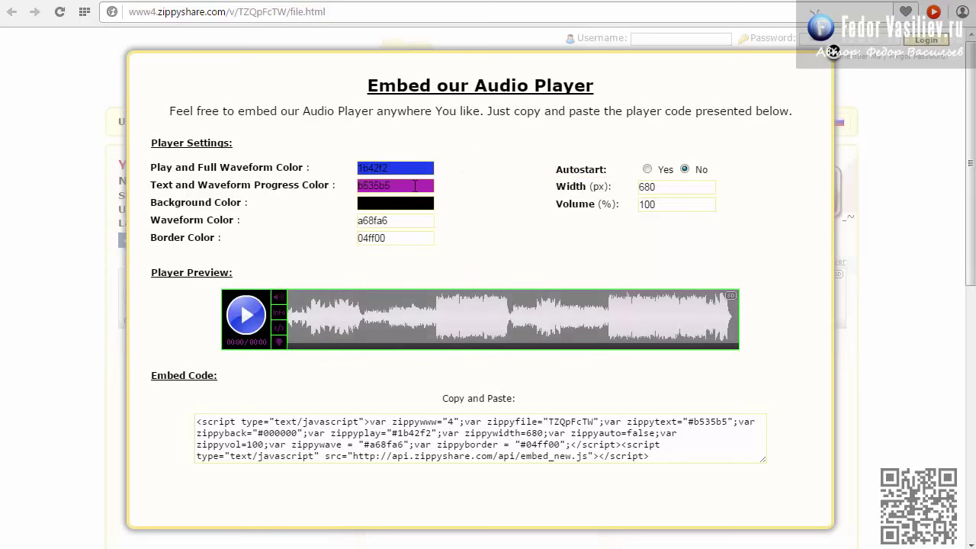
Step: Set the Text and Waveform Progress Color to the muted purple 784e78
click(414, 187)
click(414, 236)
click(407, 264)
click(478, 149)
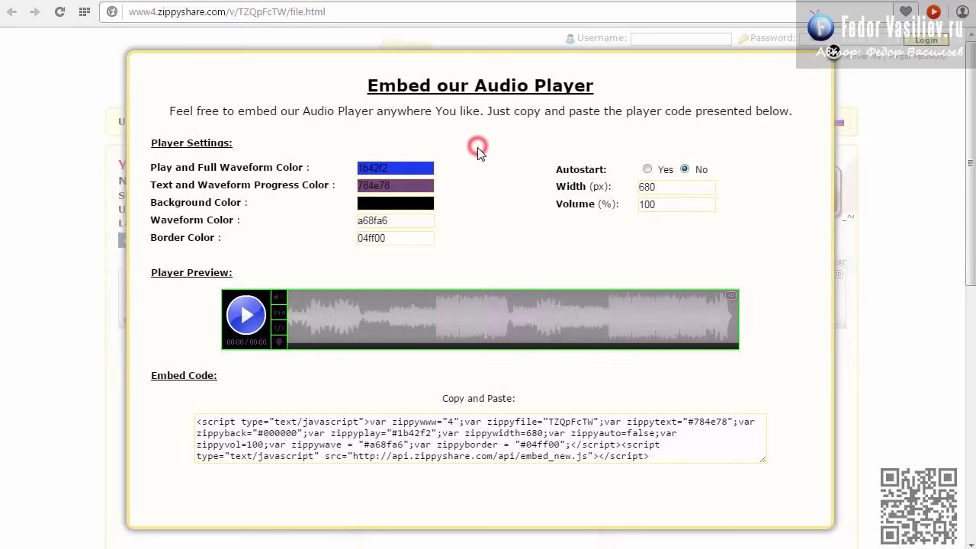
Step: Set the Text and Waveform Progress Color to green, 14990b
click(422, 190)
click(496, 278)
click(470, 257)
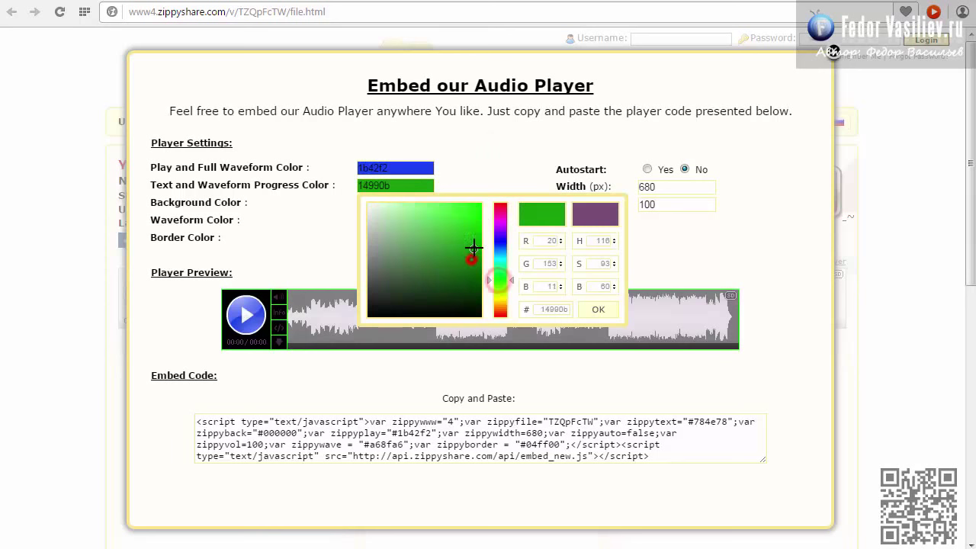
click(478, 148)
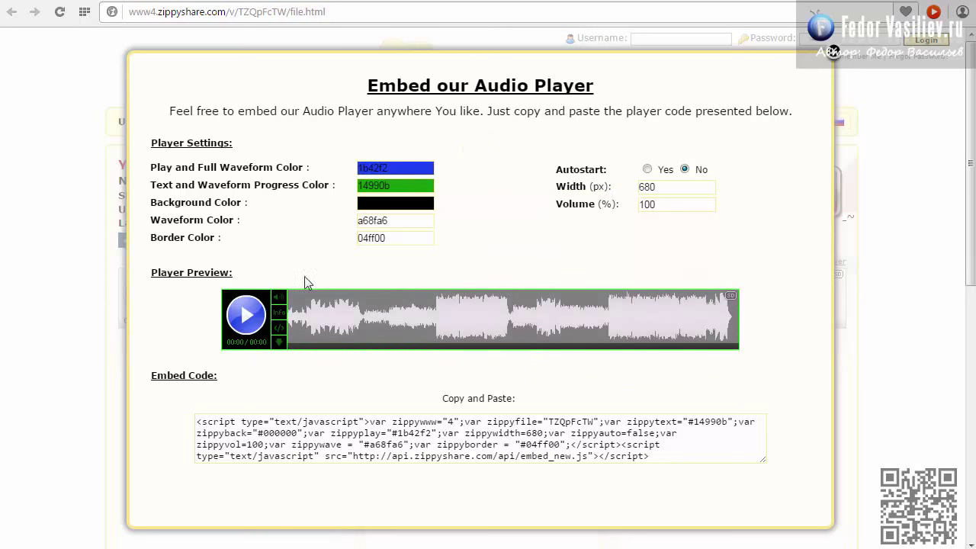
Step: Set the embed player's Background Color to purple, 914091
click(373, 202)
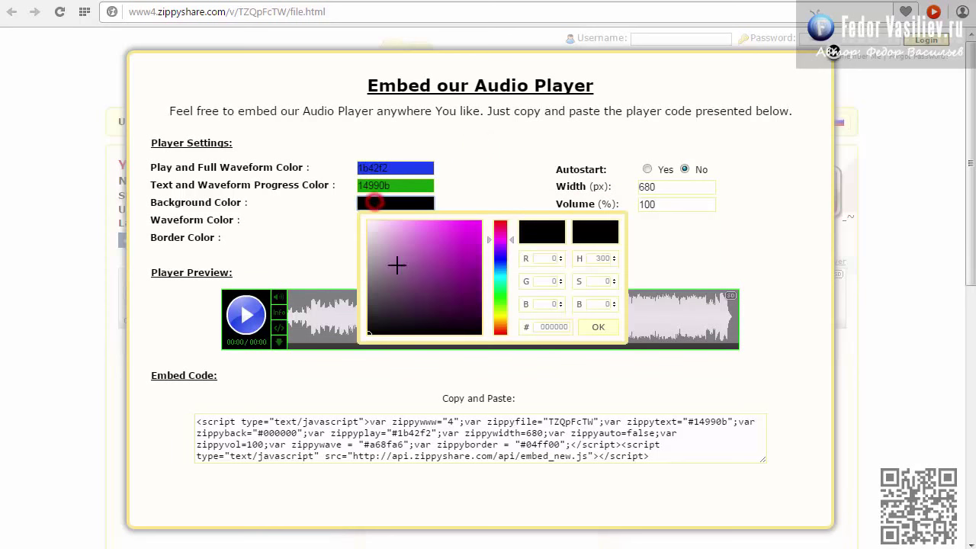
click(439, 303)
click(431, 268)
click(481, 172)
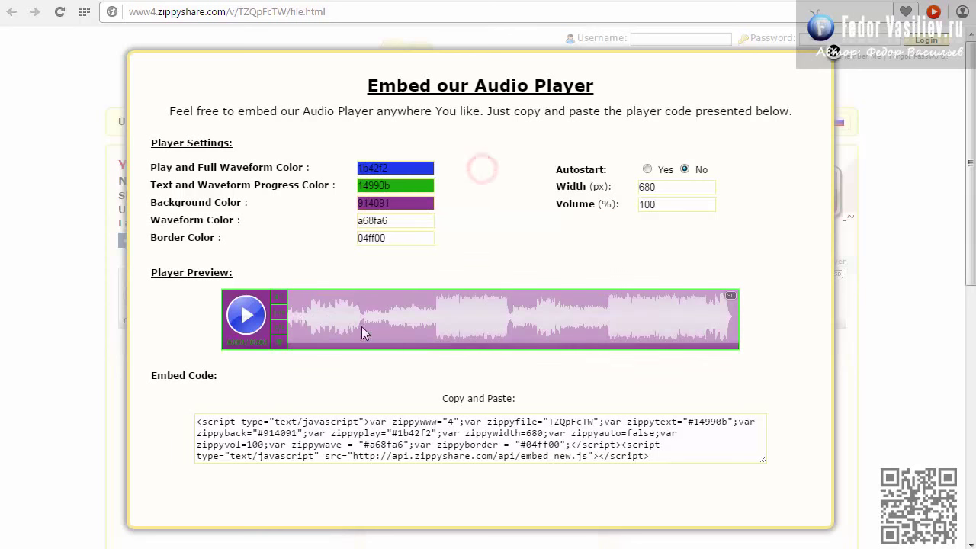
Step: Set the Waveform Color to pink, f7718e
click(395, 220)
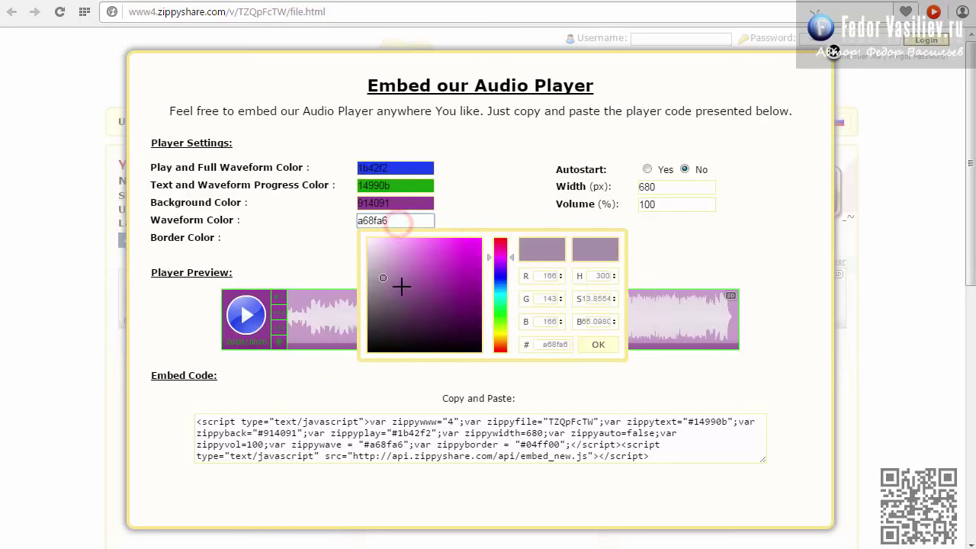
click(500, 242)
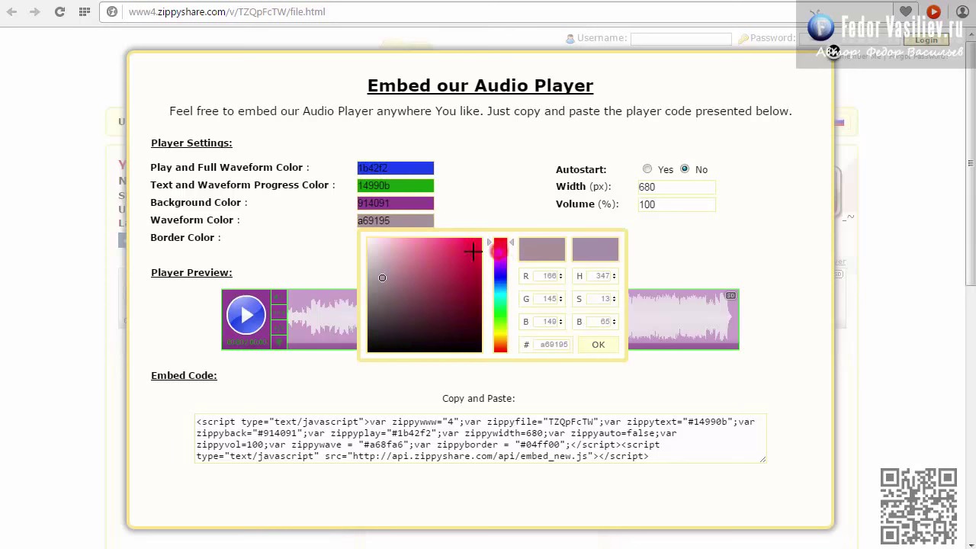
click(435, 246)
click(493, 202)
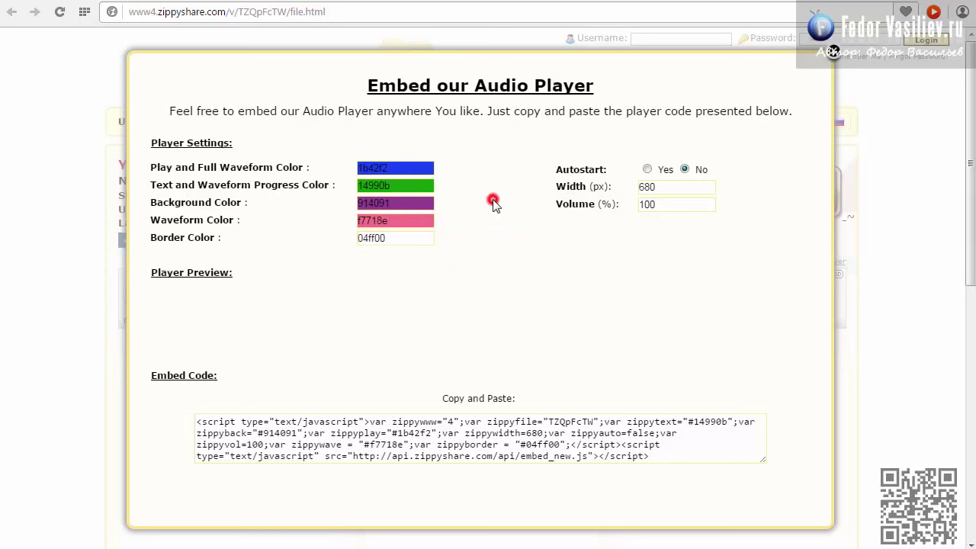
Step: Set the Border Color to gray, 9c9c9c
click(391, 239)
mouse_move(411, 309)
mouse_down()
mouse_move(429, 302)
mouse_move(367, 299)
mouse_up()
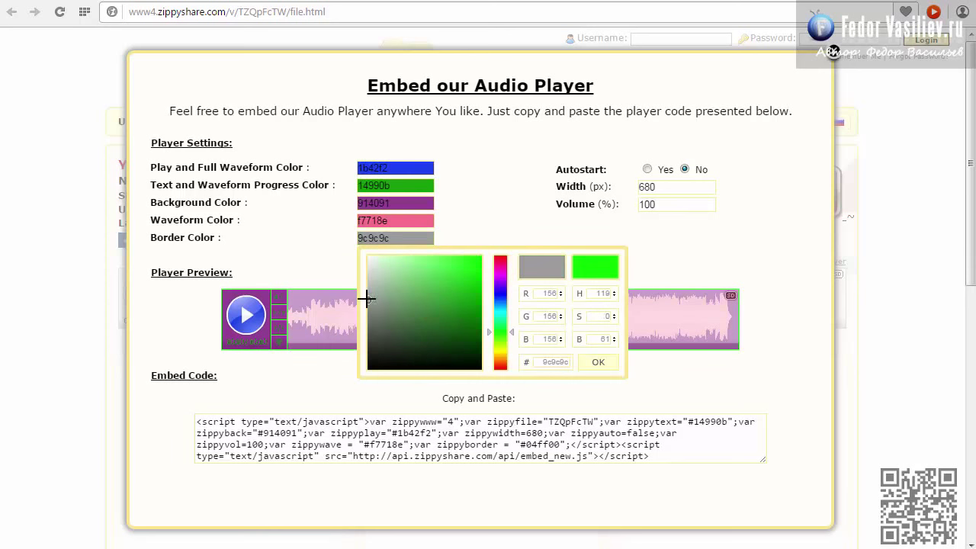
click(453, 218)
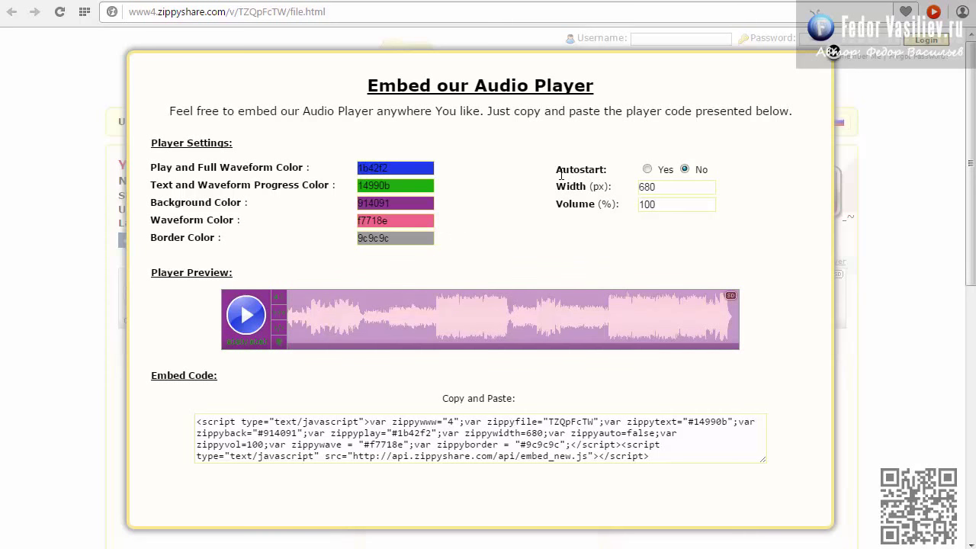
Step: Switch Autostart to Yes and back to No, and set the player's width to 400 px
click(647, 169)
click(685, 169)
double_click(667, 187)
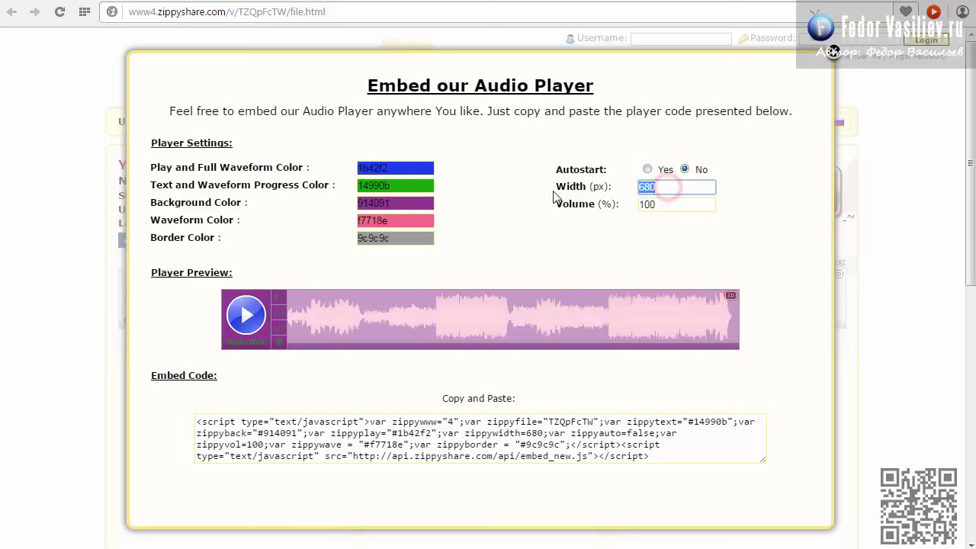
text(400)
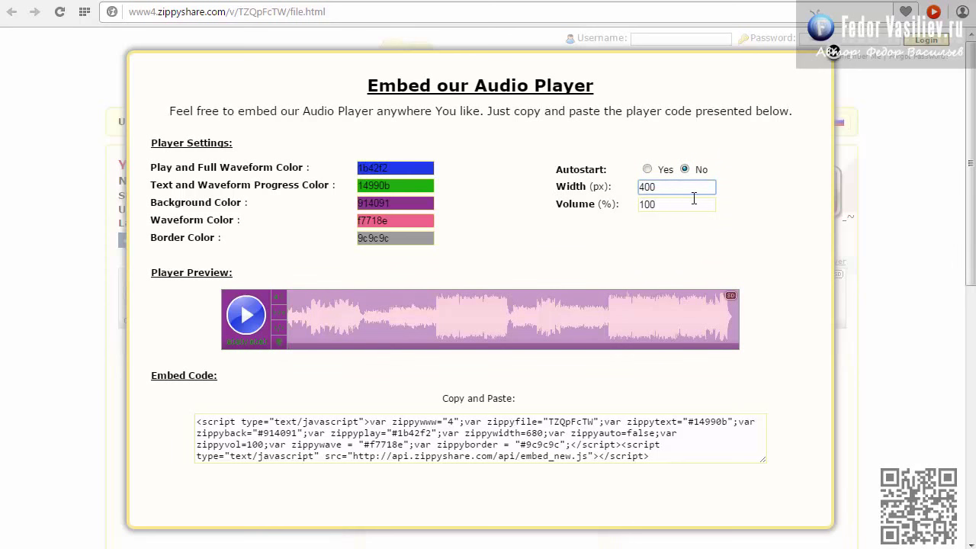
click(694, 200)
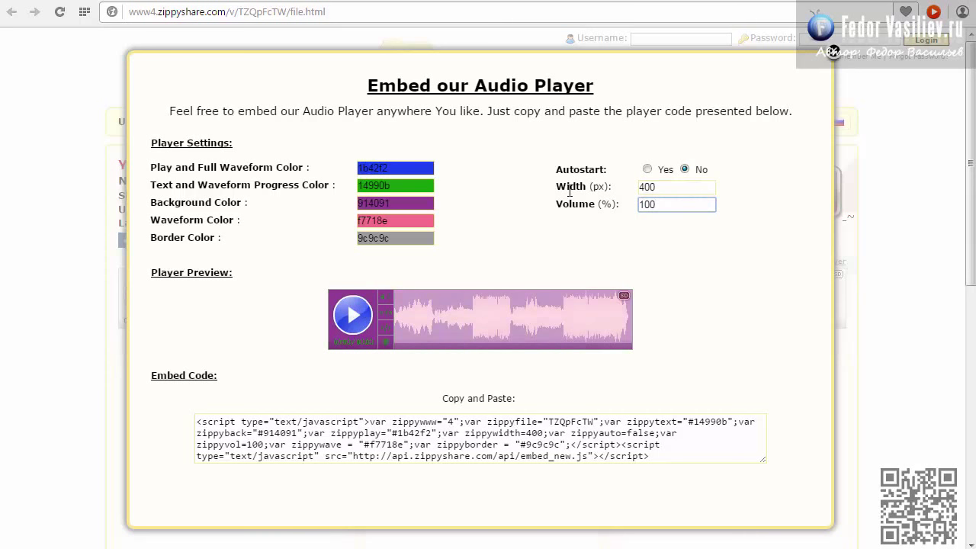
Step: Open the volume slider in the player preview to try out the volume control
double_click(666, 204)
click(388, 306)
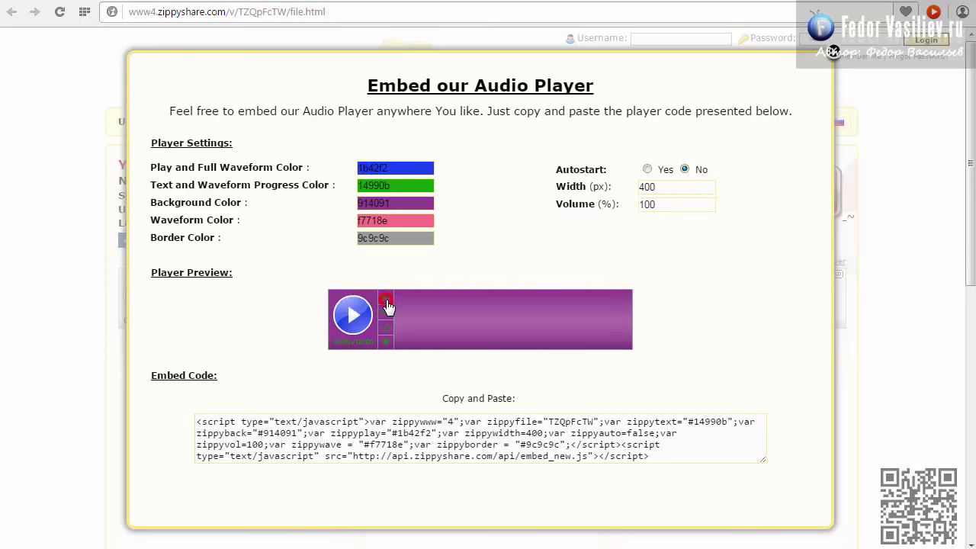
mouse_move(388, 305)
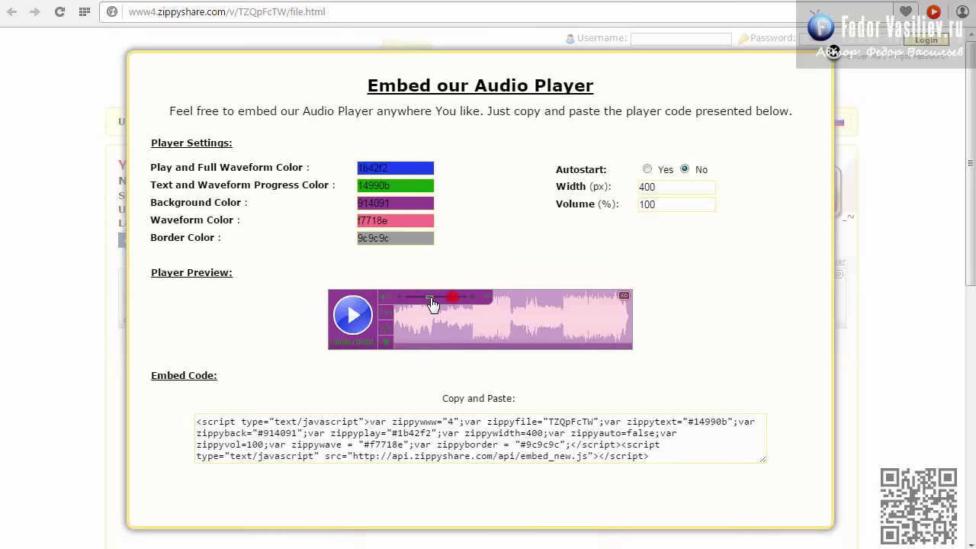